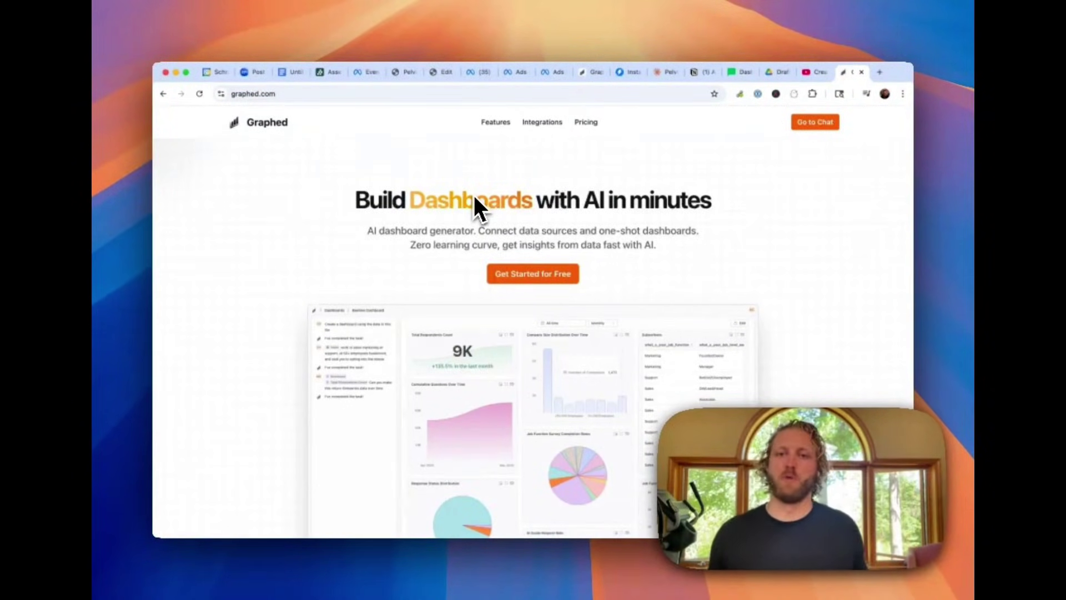
Scroll down the graphed.com landing page to the integrations section
scroll(475, 198, down, 15)
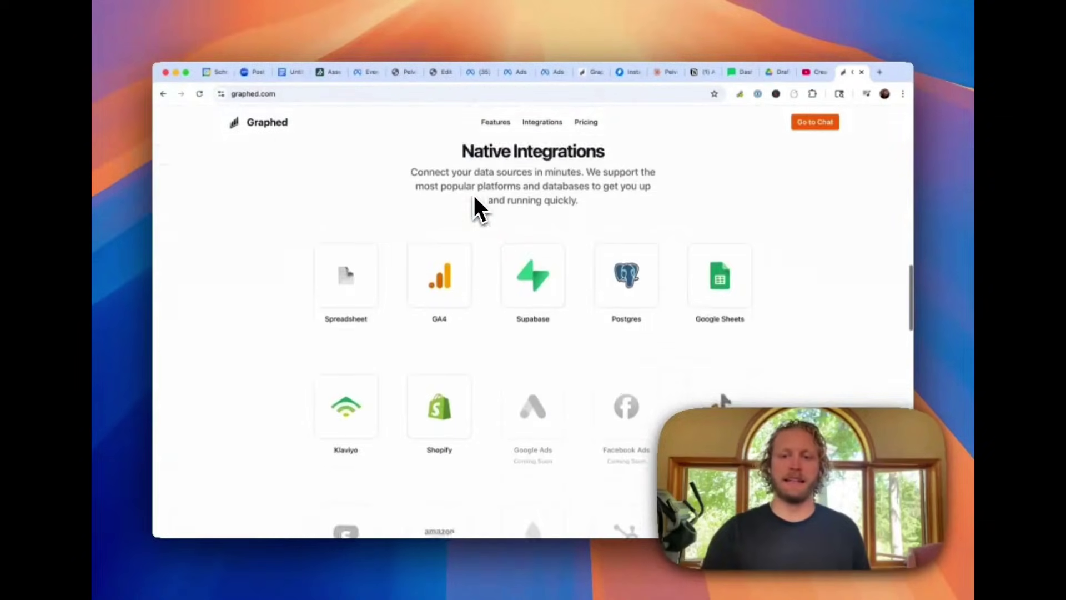
scroll(474, 208, down, 1)
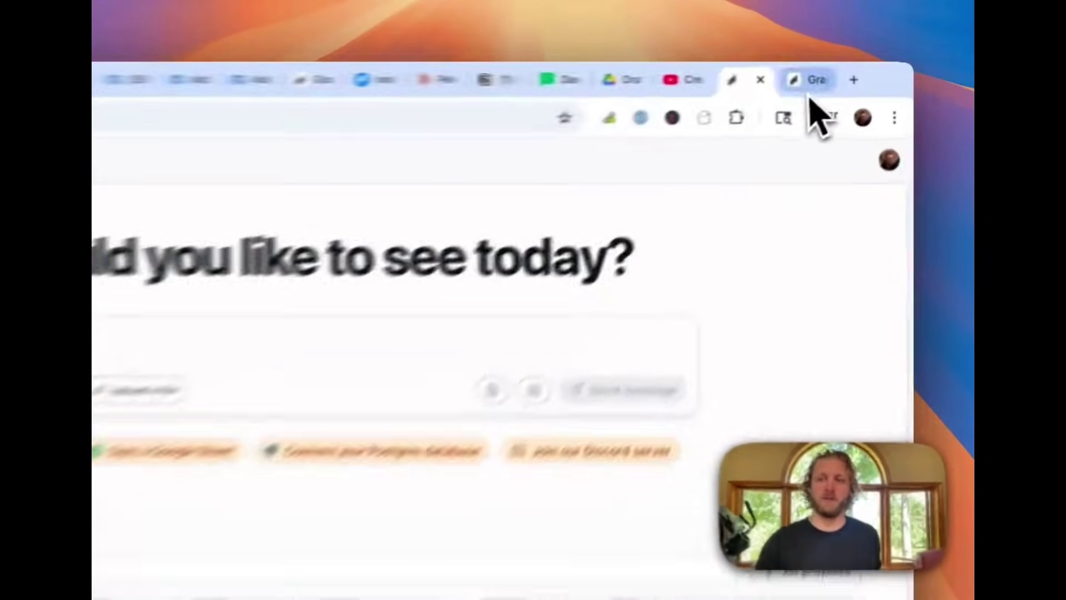
Add graphed.com as the data source for the chat
click(852, 73)
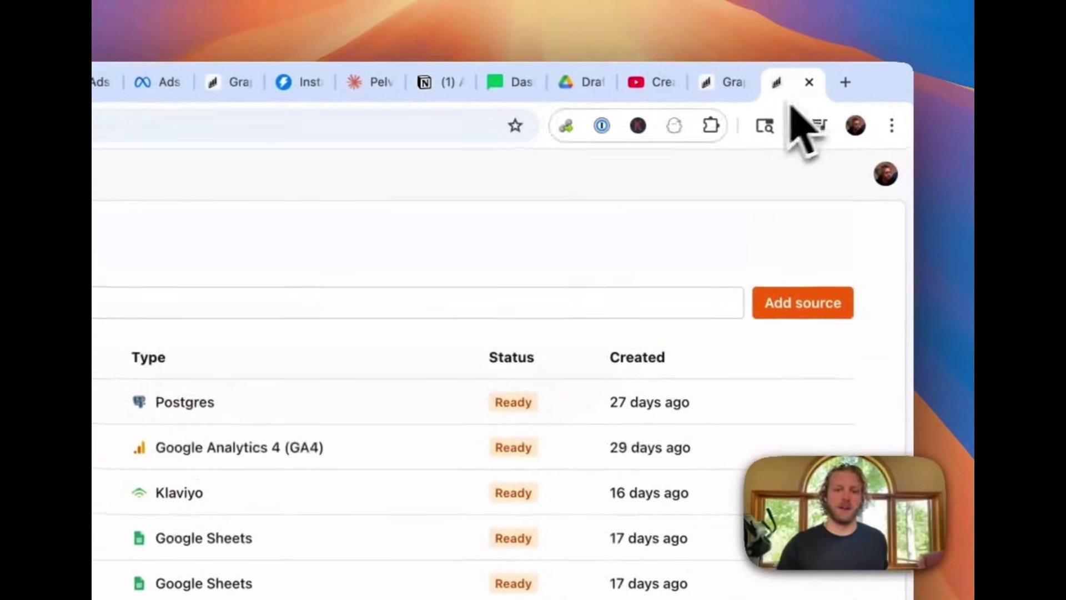
click(788, 308)
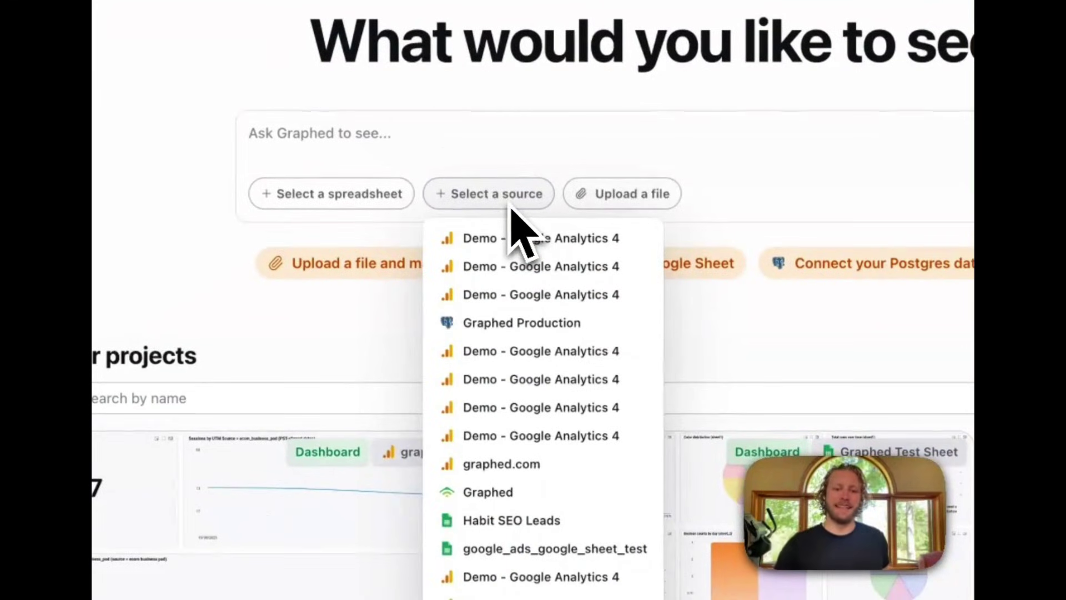
click(555, 464)
Replace the prompt with 'build a dashboard about this data' and send it
triple_click(535, 144)
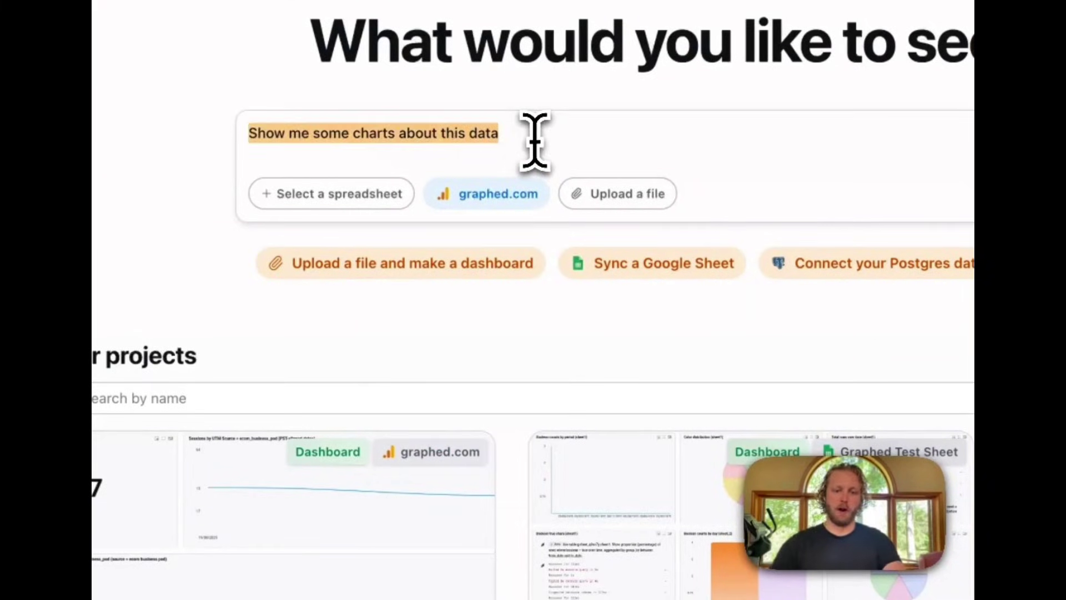
text(build a )
text(dashboard ab)
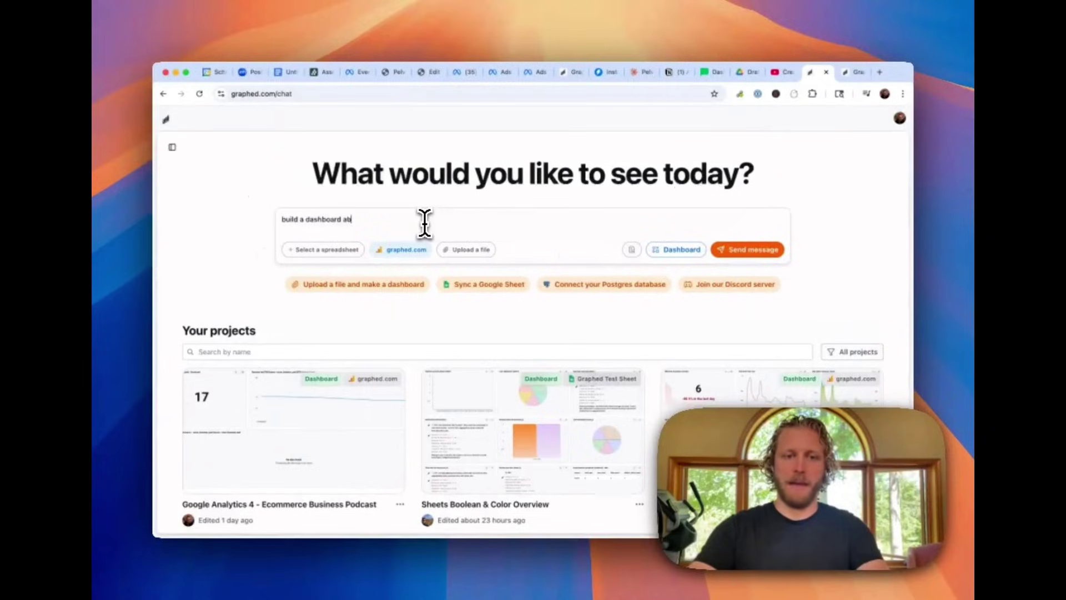
text(out this data)
click(773, 252)
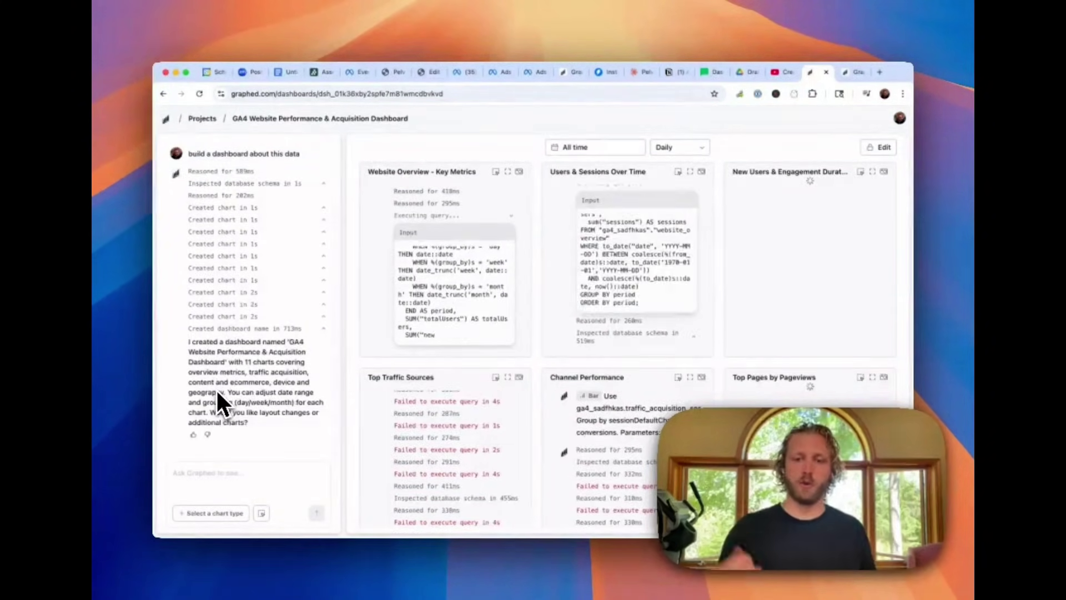
Scroll the chart grid down and back up while the dashboard queries run
scroll(533, 321, down, 2)
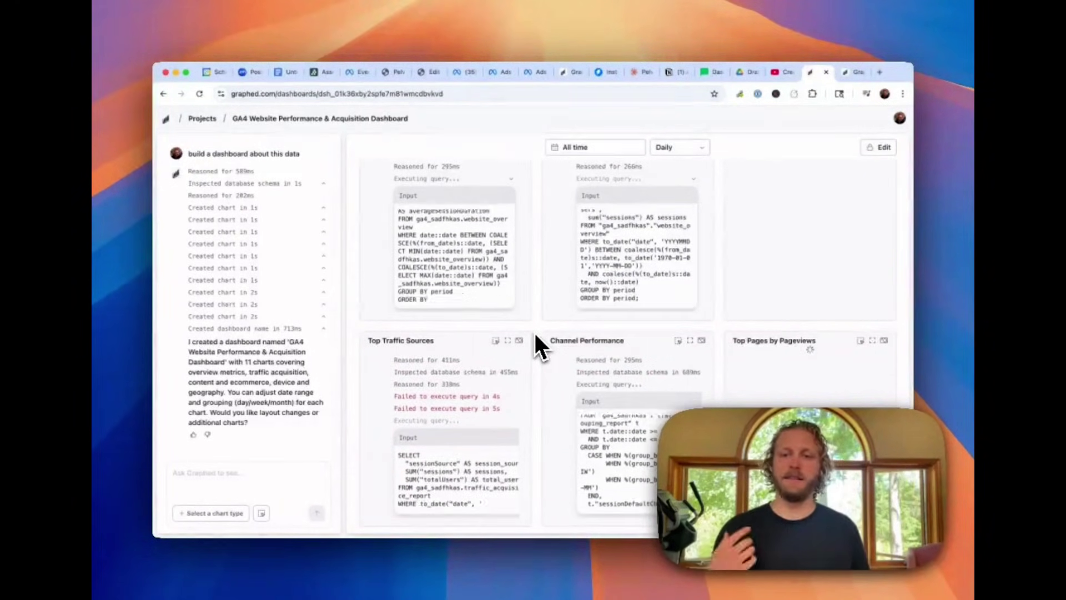
scroll(534, 331, up, 2)
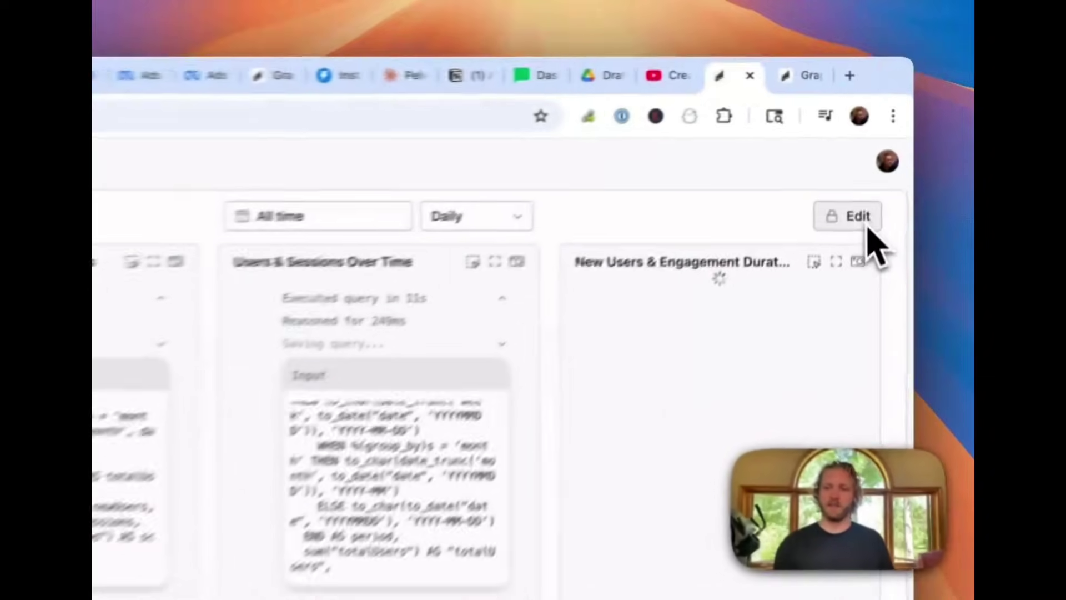
In edit mode, request a 'Sessions by Referral Source' table through the chat box
click(886, 148)
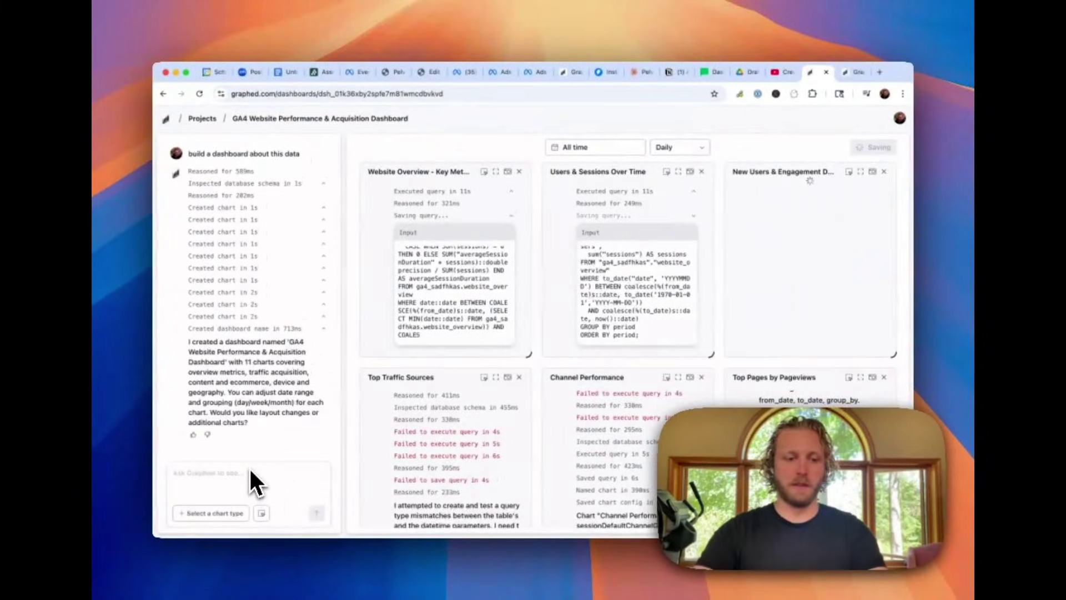
text(prompting)
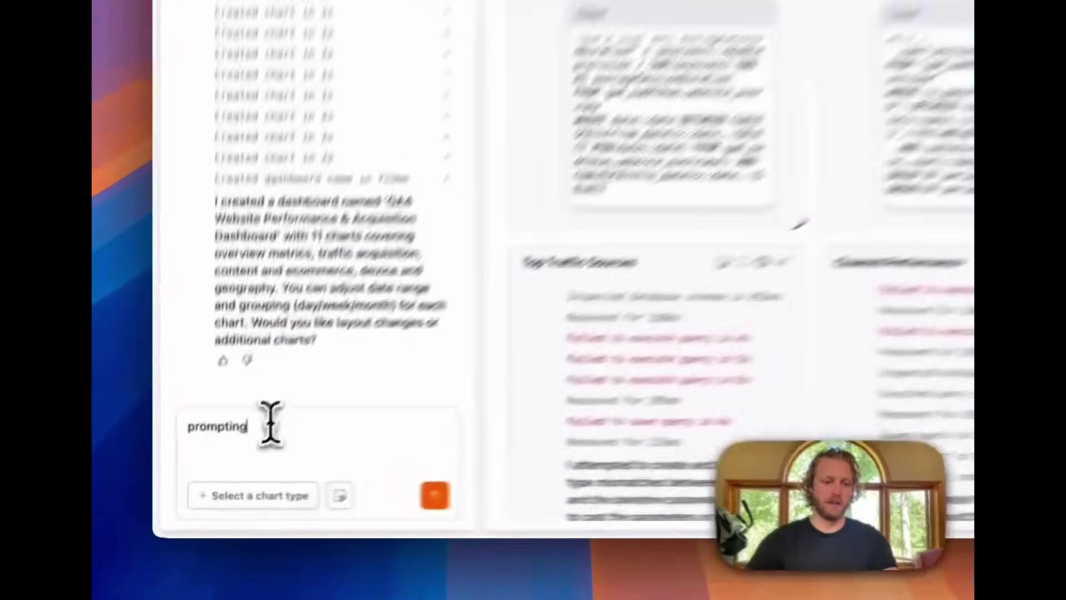
drag(211, 473, 178, 471)
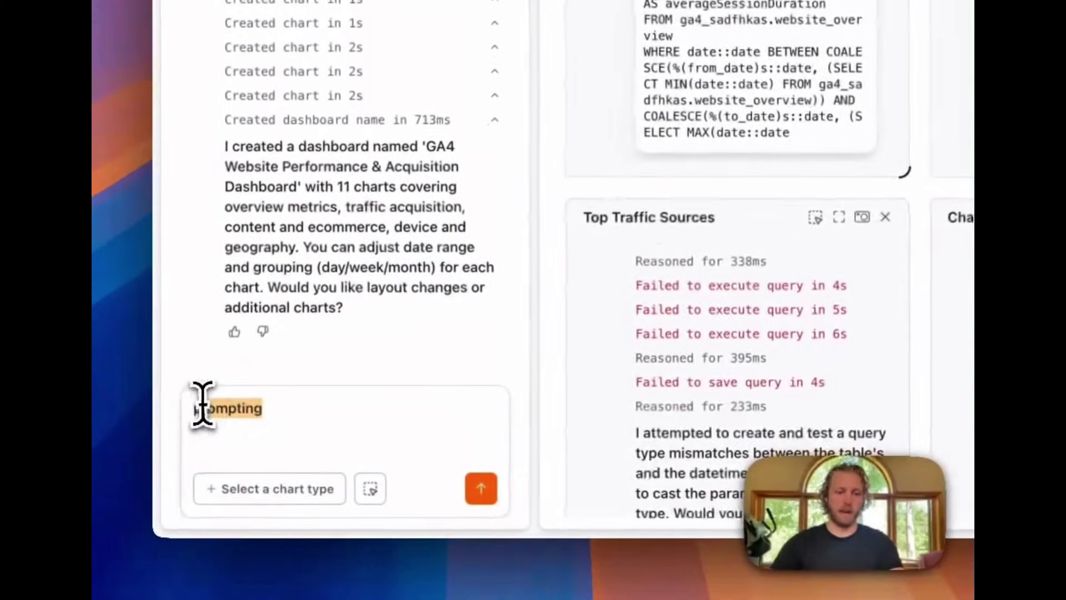
click(274, 488)
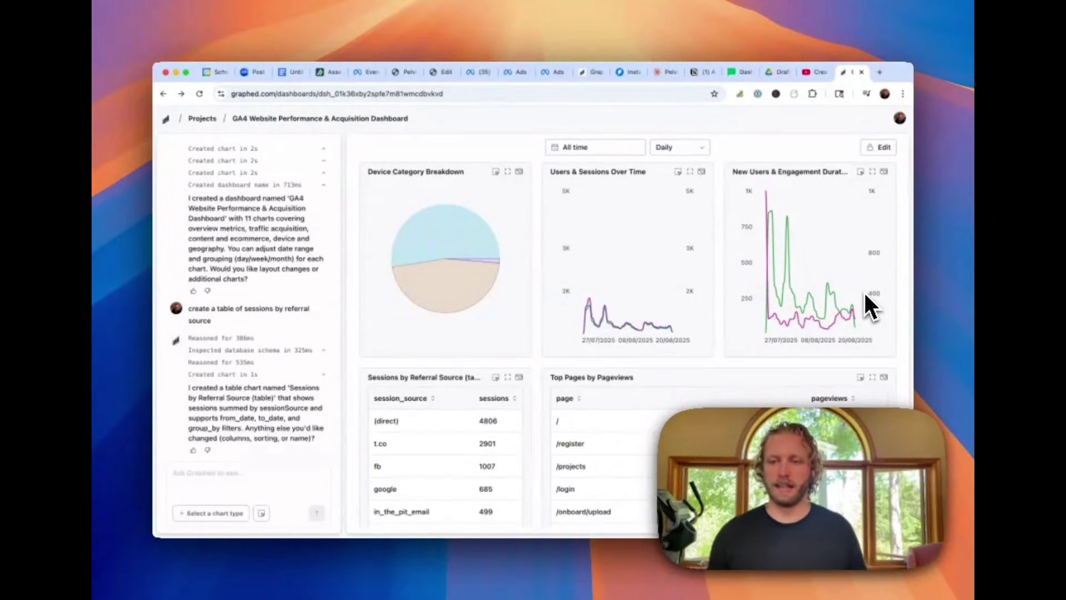
scroll(864, 290, down, 2)
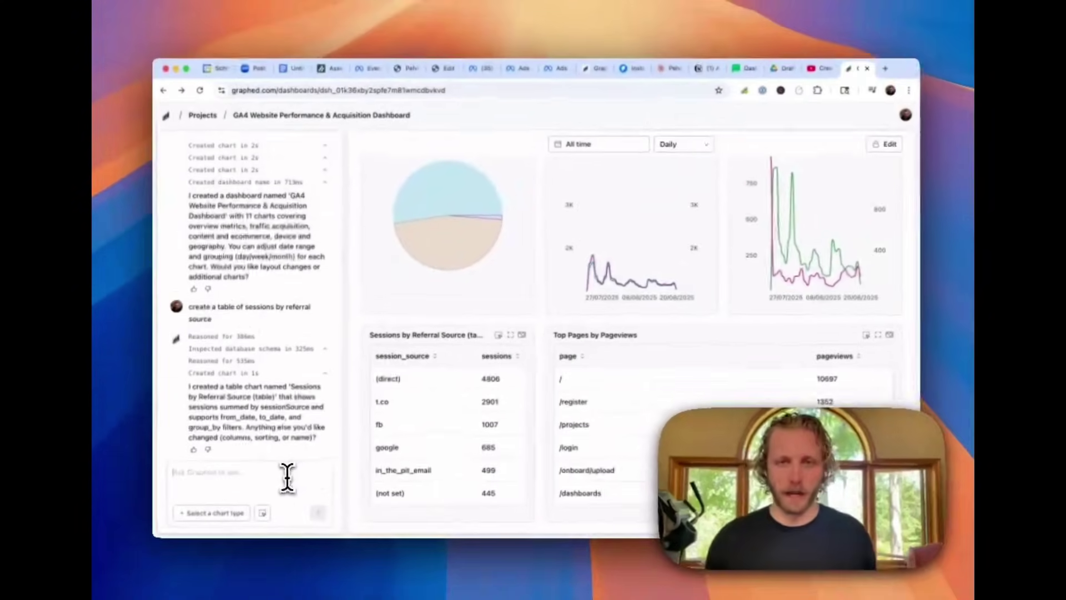
Dictate and send a request for a new users over time area chart
key(alt+space)
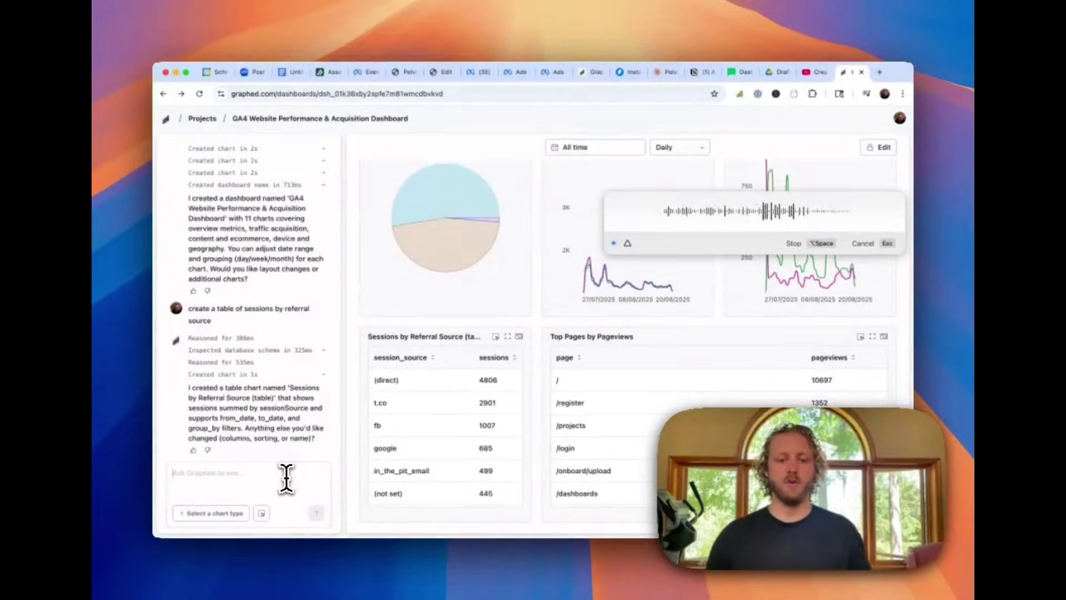
key(alt+space)
click(316, 512)
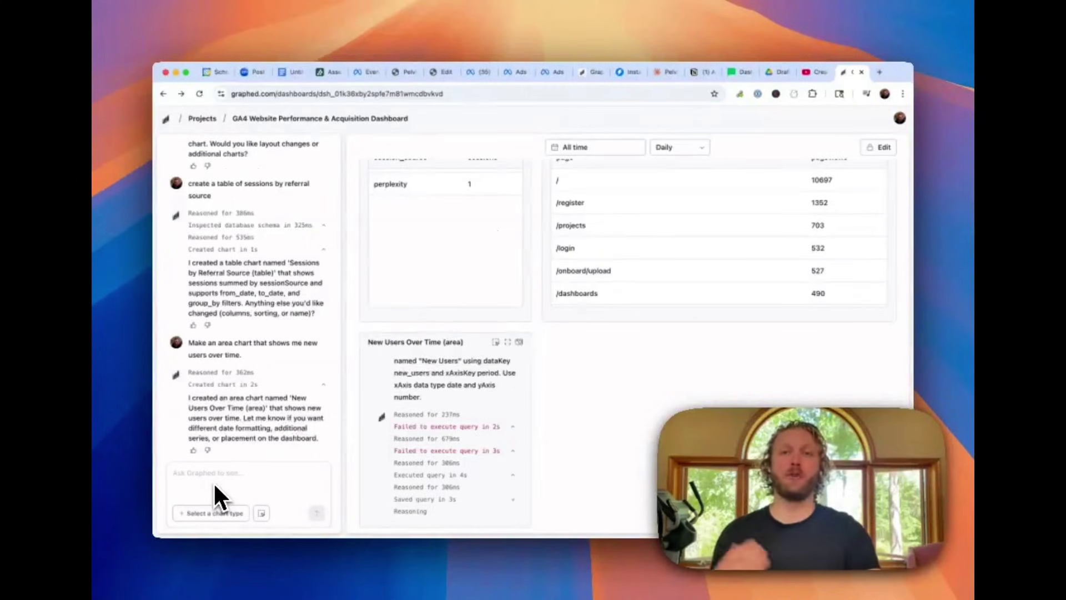
Dictate and send a question comparing register page visits on mobile versus desktop
key(alt+space)
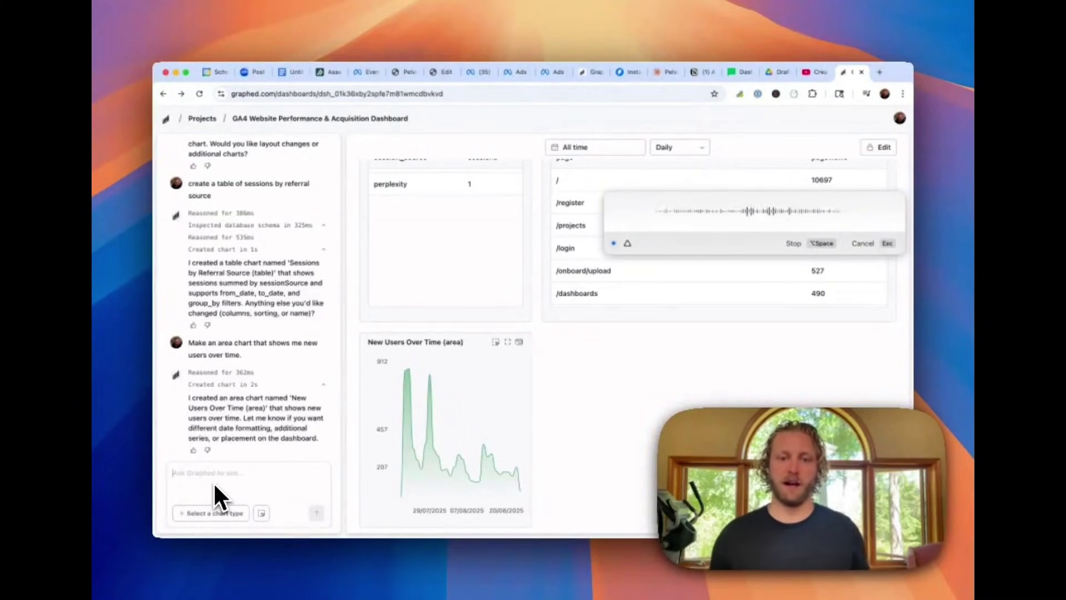
key(alt+space)
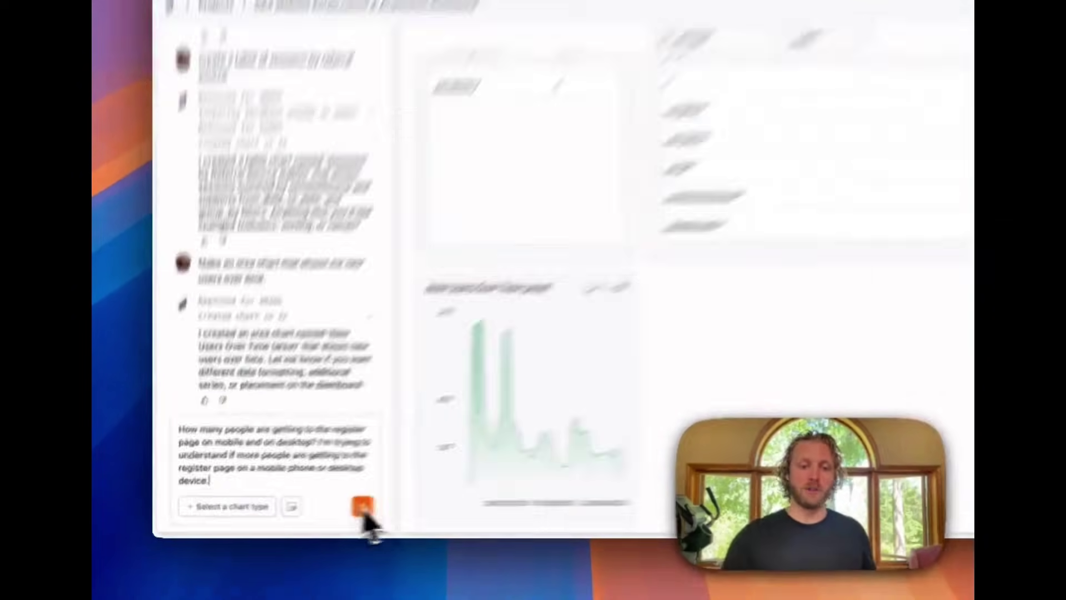
click(316, 512)
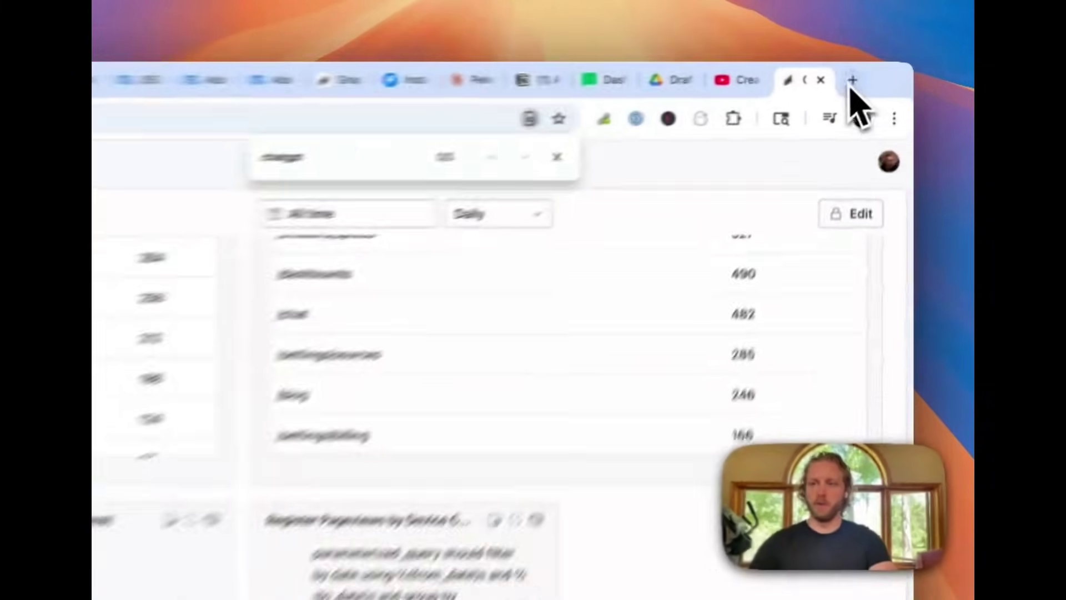
In a new Perplexity tab, dictate and submit a question about essential GA4 dashboard metrics
click(880, 72)
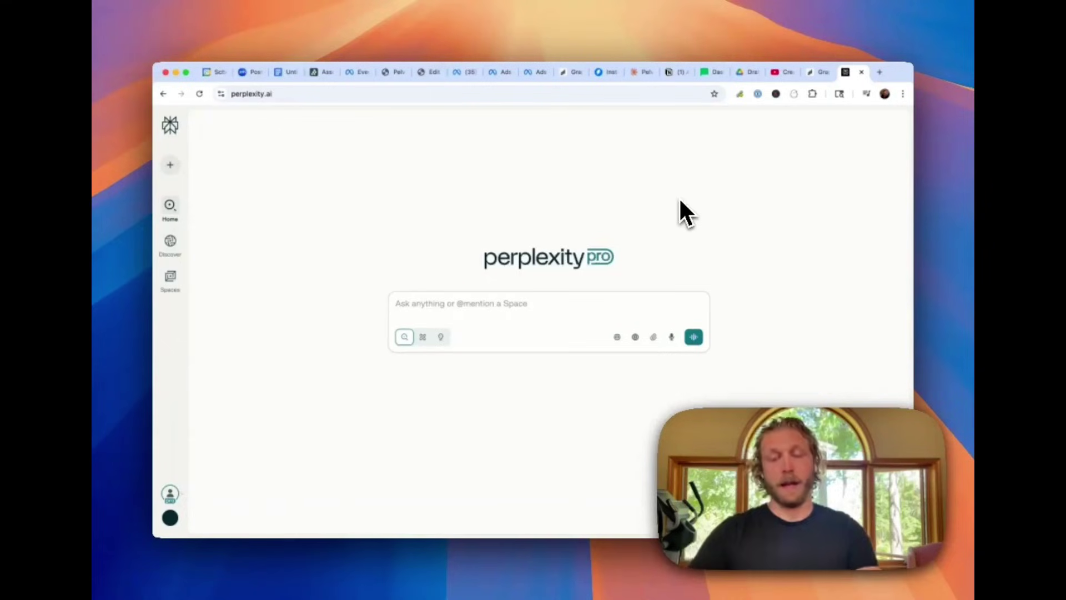
key(alt+space)
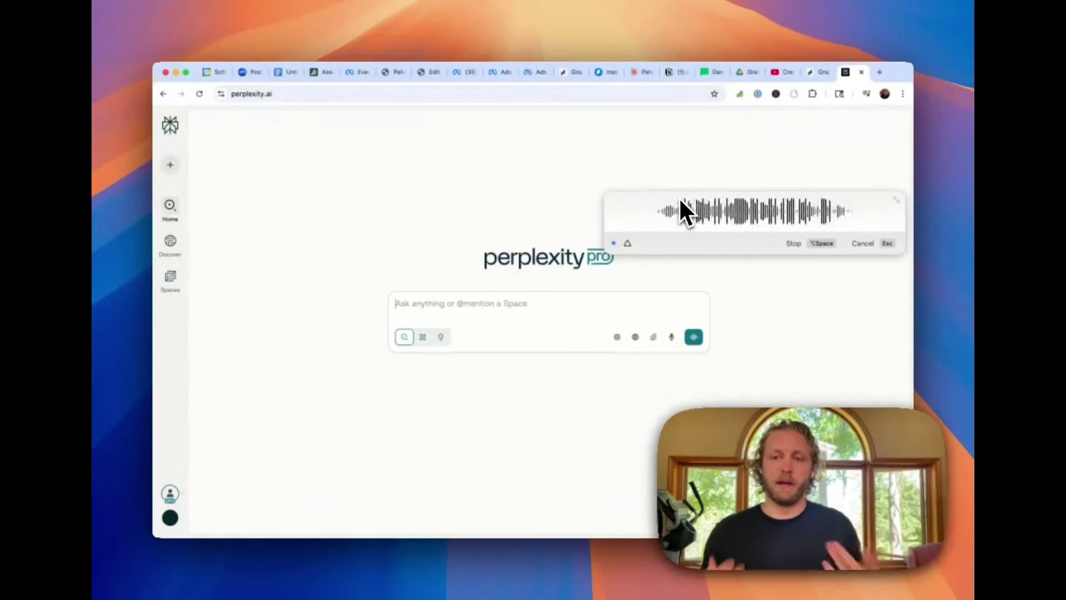
key(alt+space)
key(Return)
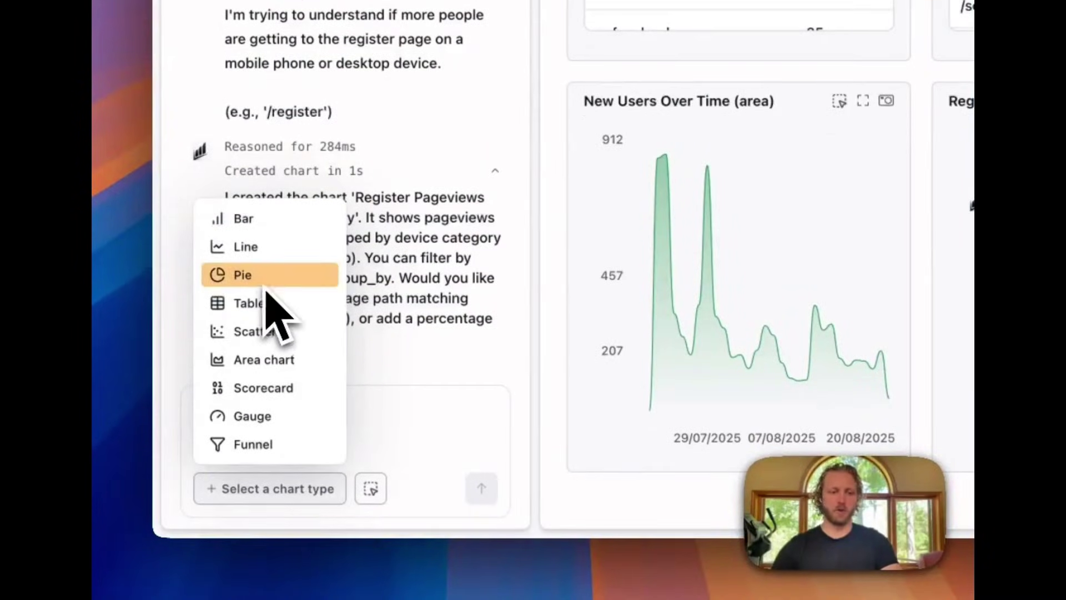
Request a Total Users scorecard from the pasted Users metric description
click(312, 387)
text(Users: Total number of unique users who visited your site, indicating audience size and growth.)
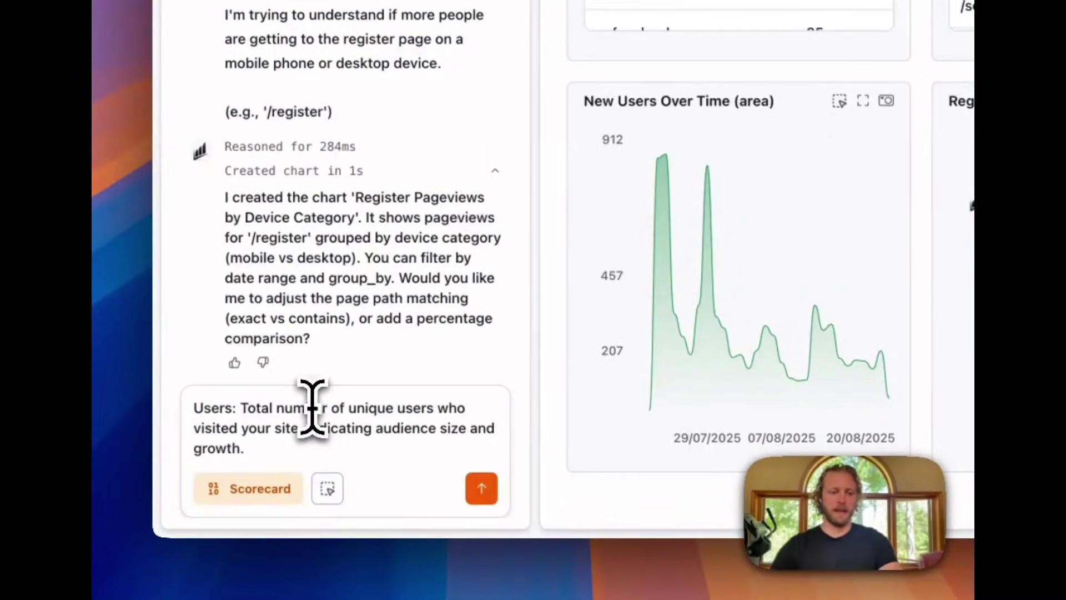
key(Return)
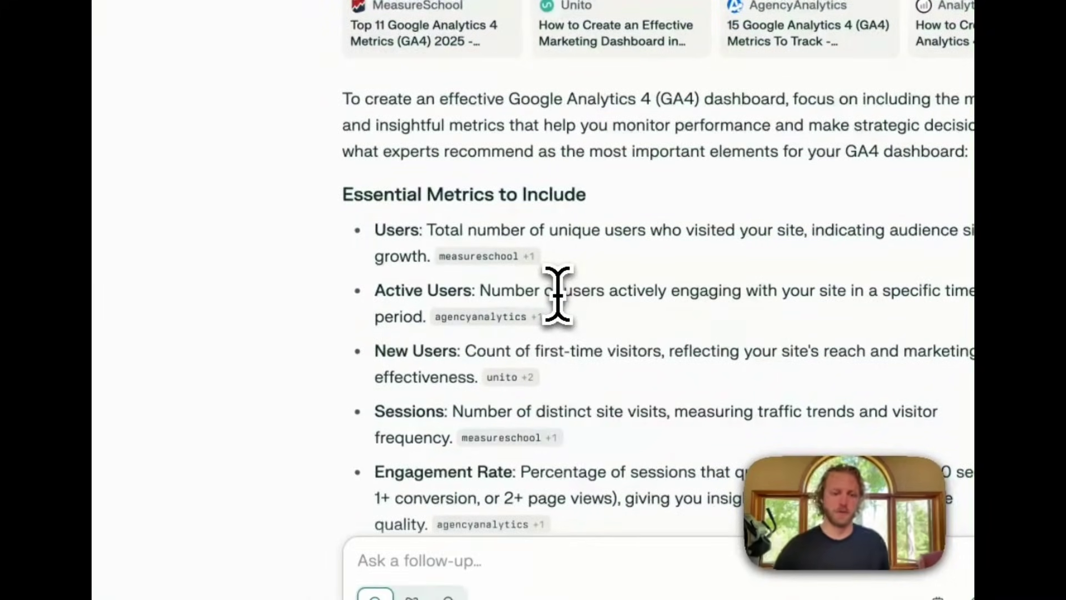
Request a Returning Users area chart from the pasted metric description
triple_click(352, 368)
key(super+c)
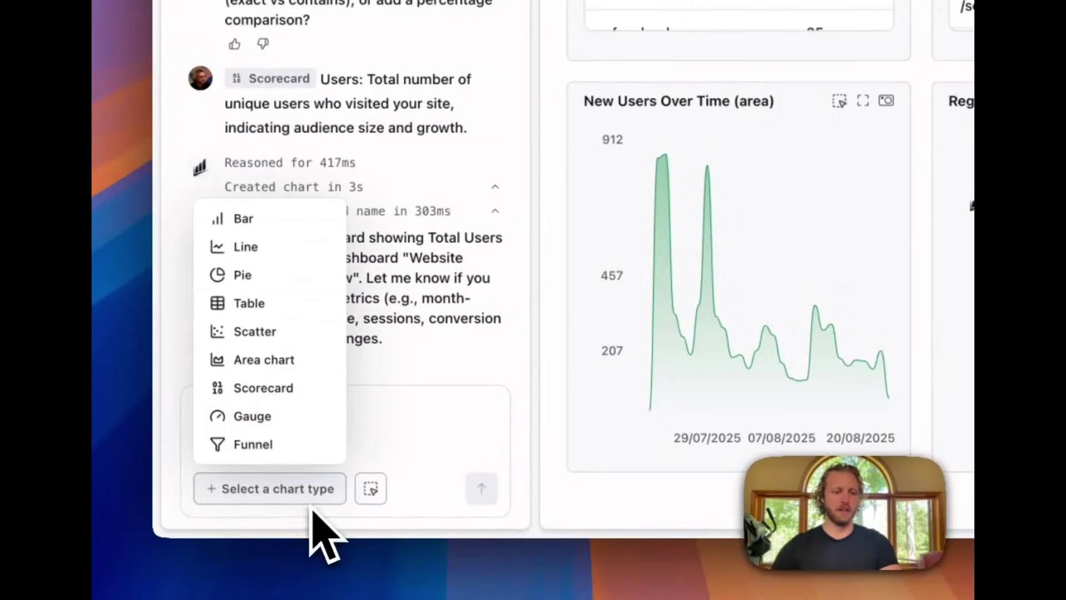
click(264, 359)
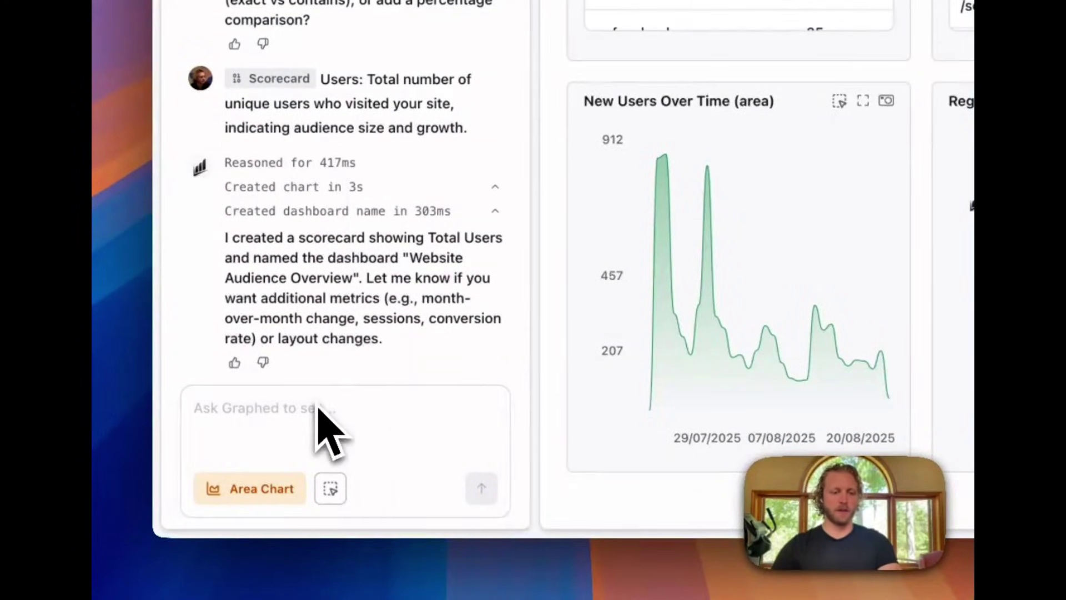
key(super+v)
click(478, 487)
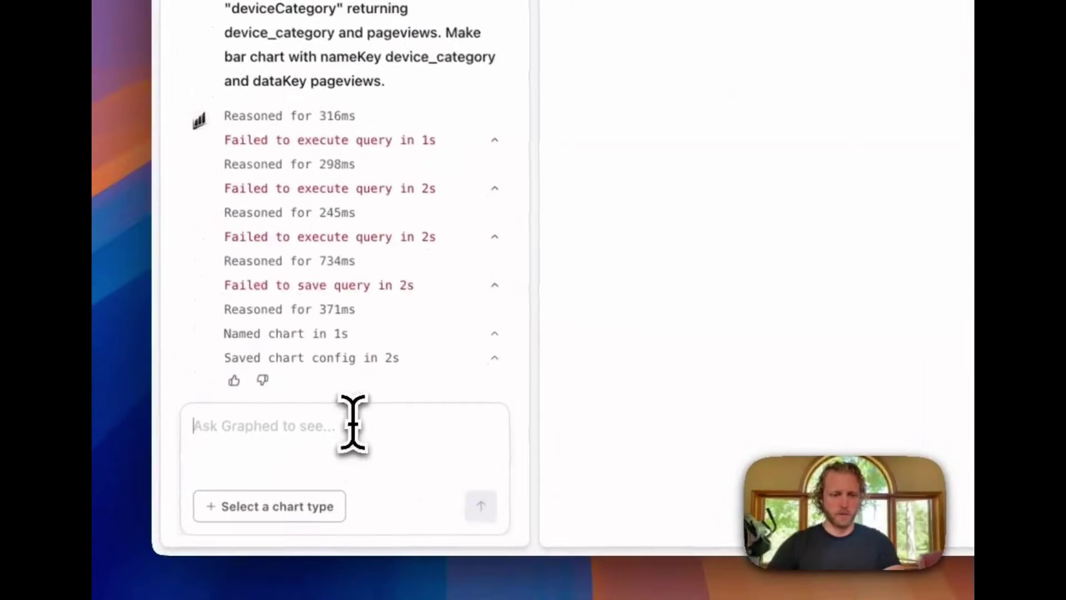
Ask the chat 'why aren't you showing data' about the empty Register Pageviews chart
text(what)
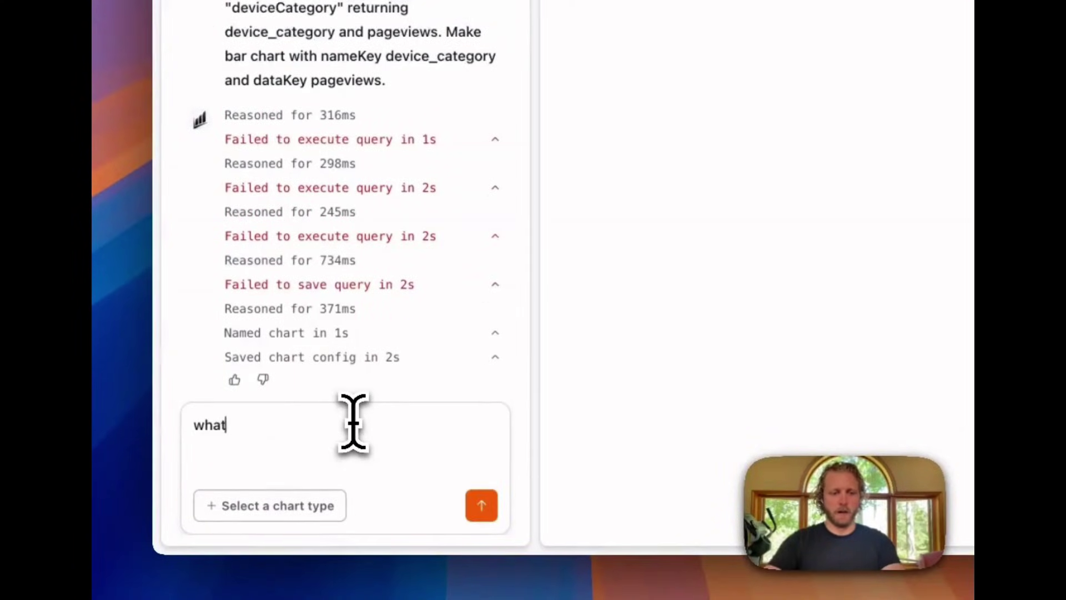
key(BackSpace)
key(BackSpace)
text(y are)
text(n't you showing data)
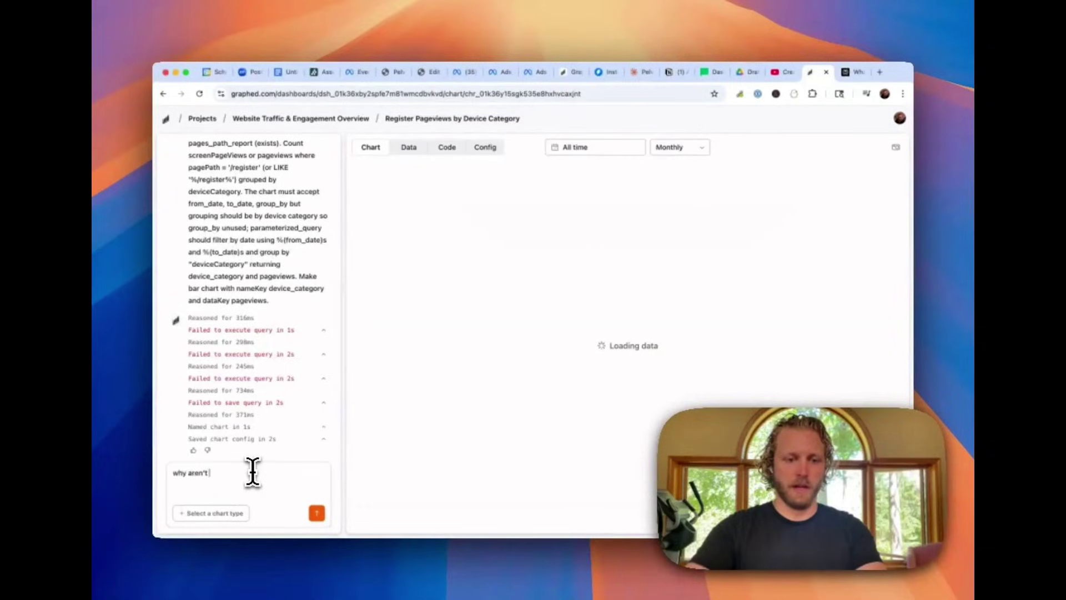
key(Return)
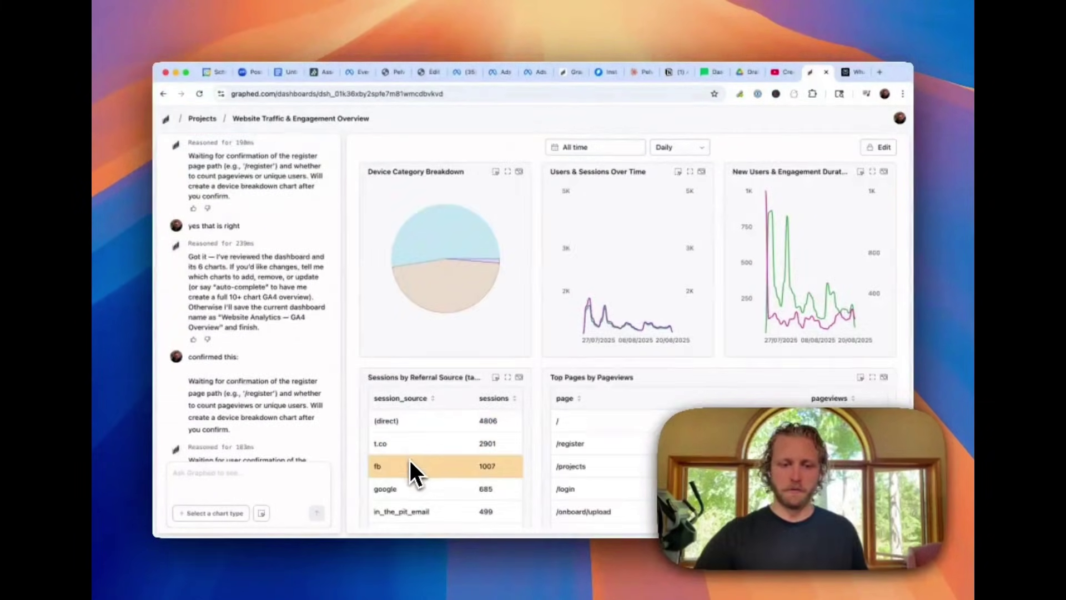
Copy in_the_pit_email from the referral table and request a chart of its sessions over time
scroll(409, 466, down, 2)
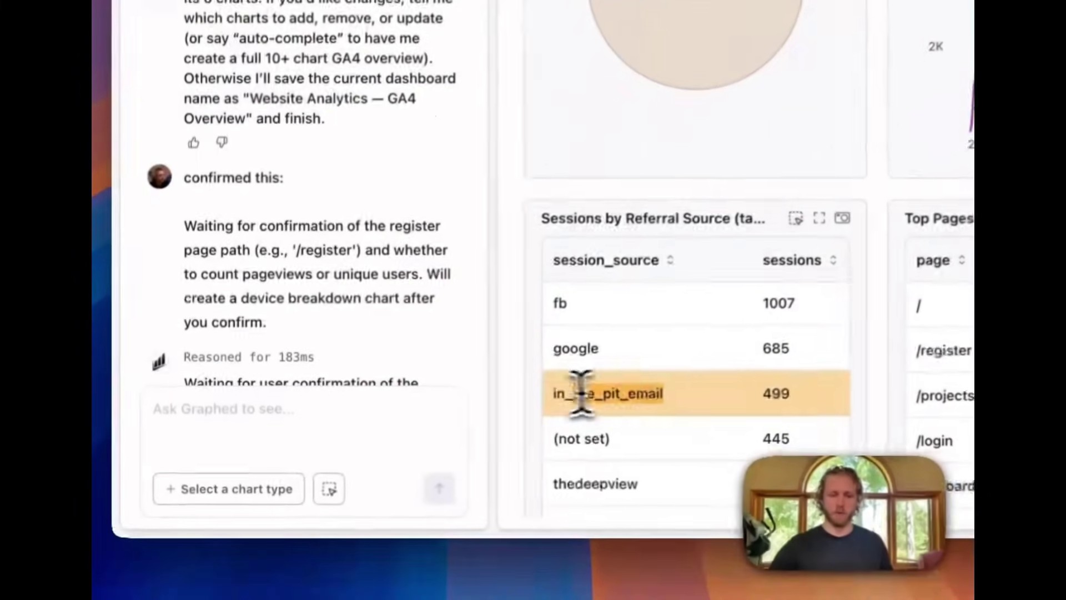
drag(580, 393, 553, 393)
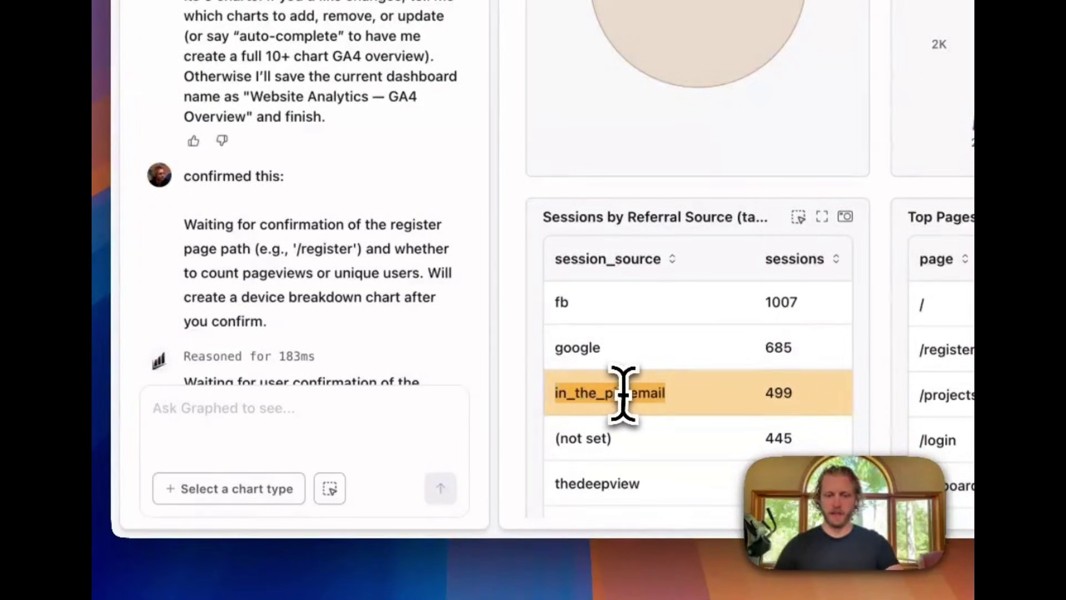
click(380, 419)
text(g)
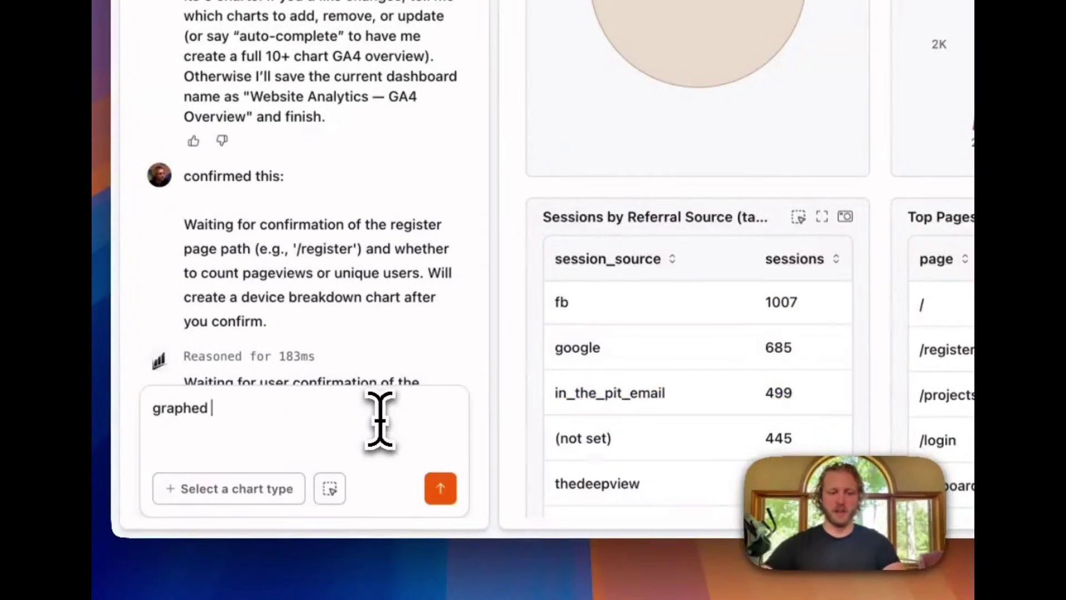
text(raph se)
text(s)
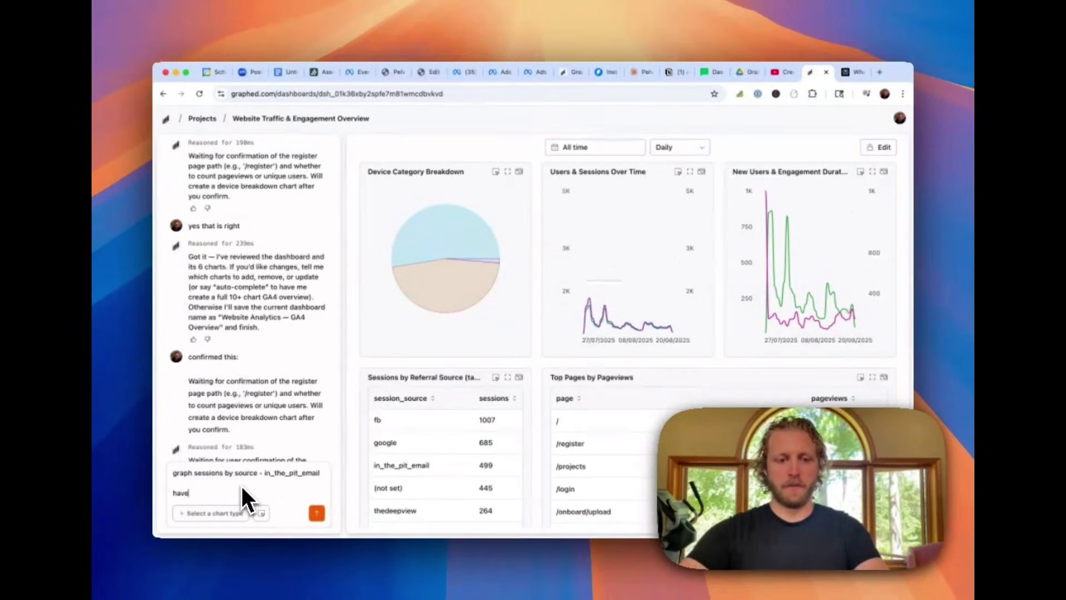
text( this be a al)
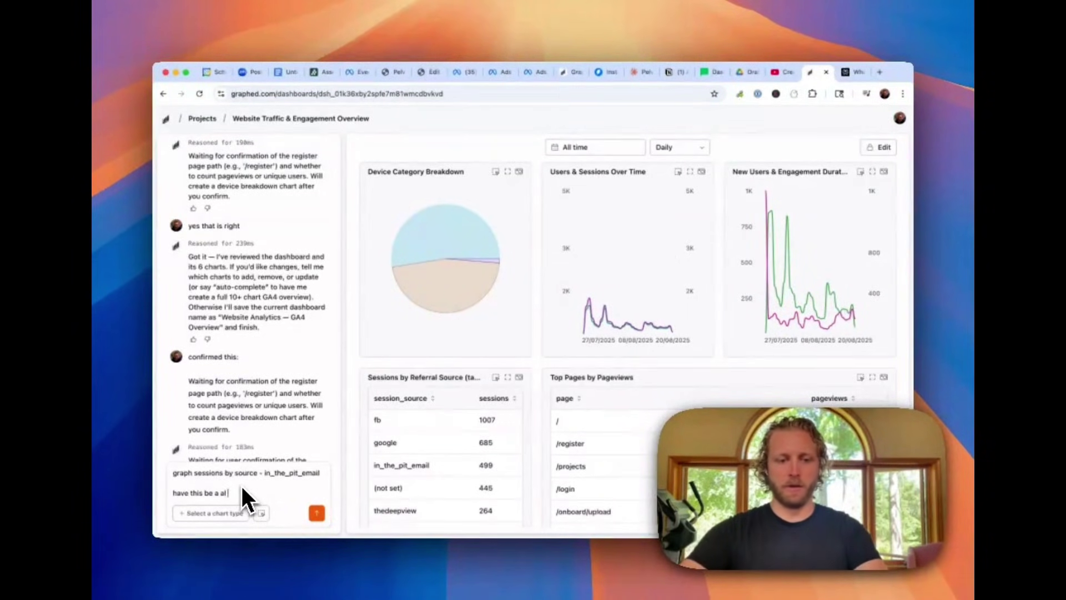
text(r time)
key(Return)
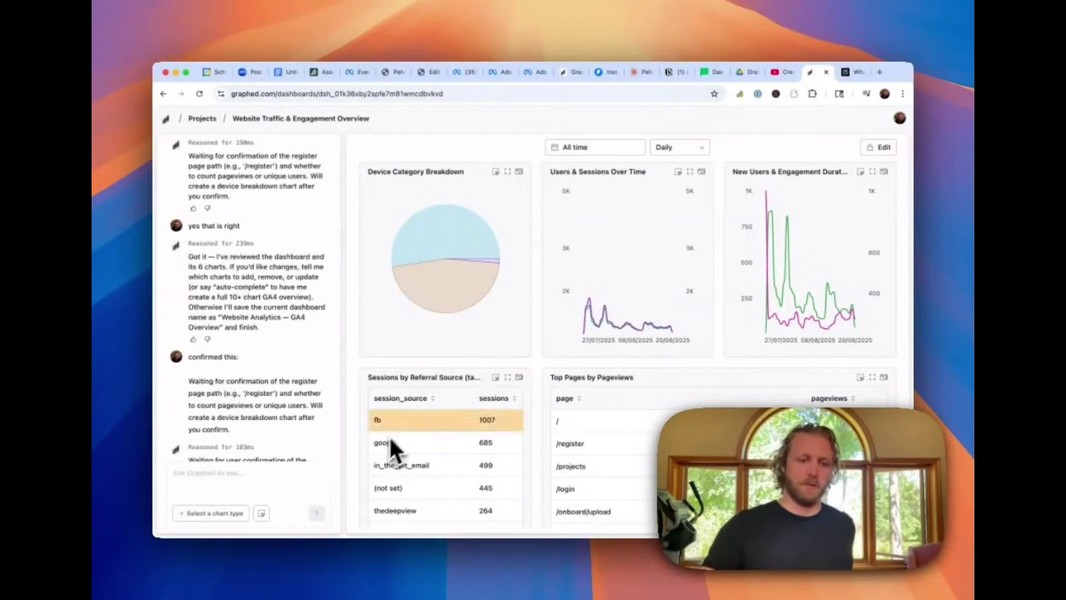
scroll(602, 419, down, 10)
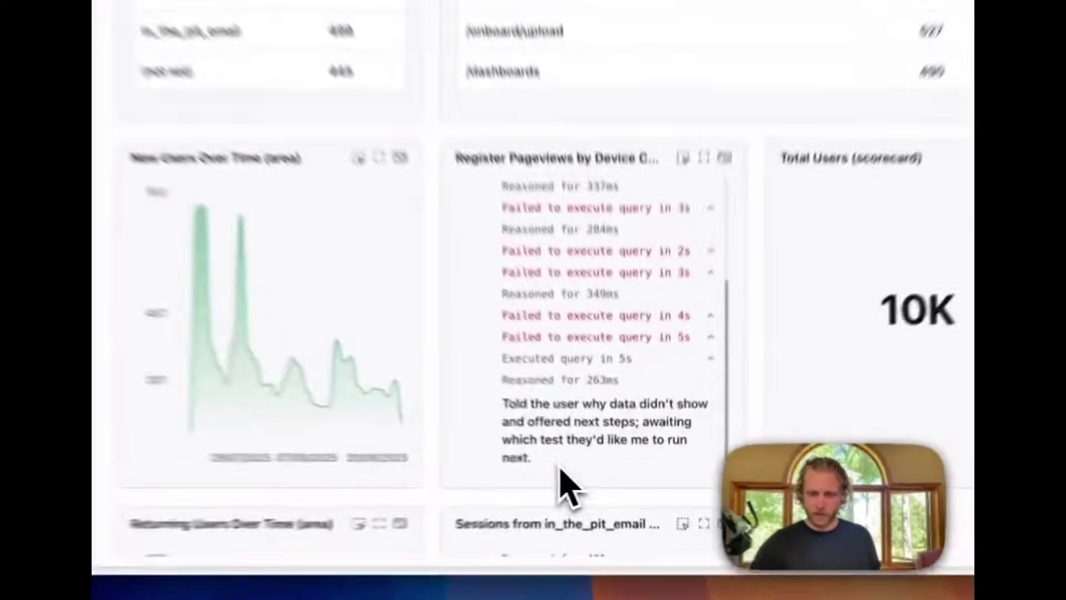
Open the Register Pageviews by Device Category chart, pick Table as chart type, and start dictating
drag(595, 473, 579, 441)
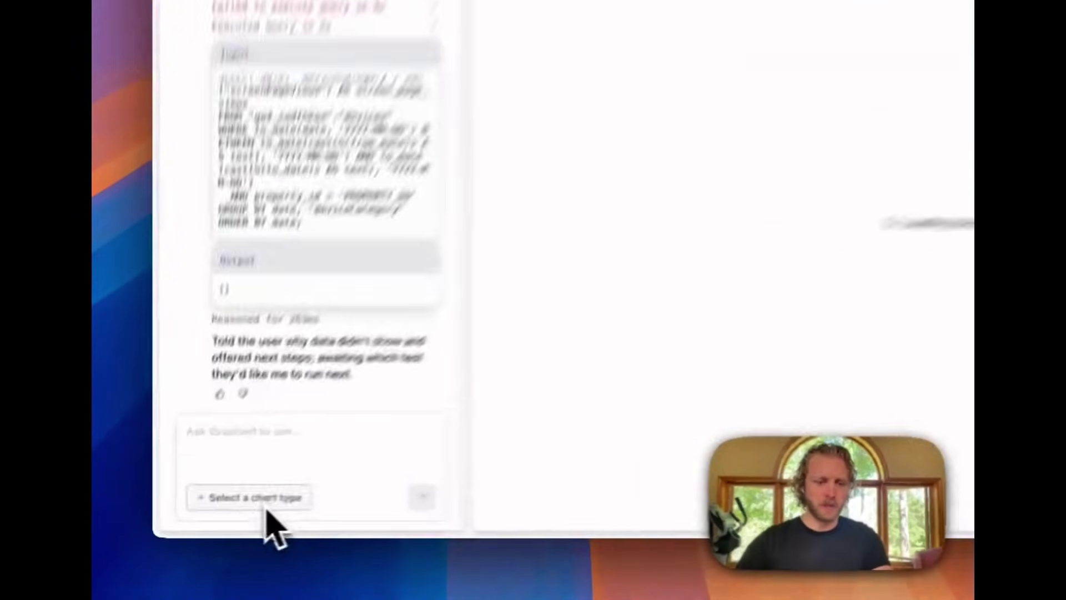
click(219, 513)
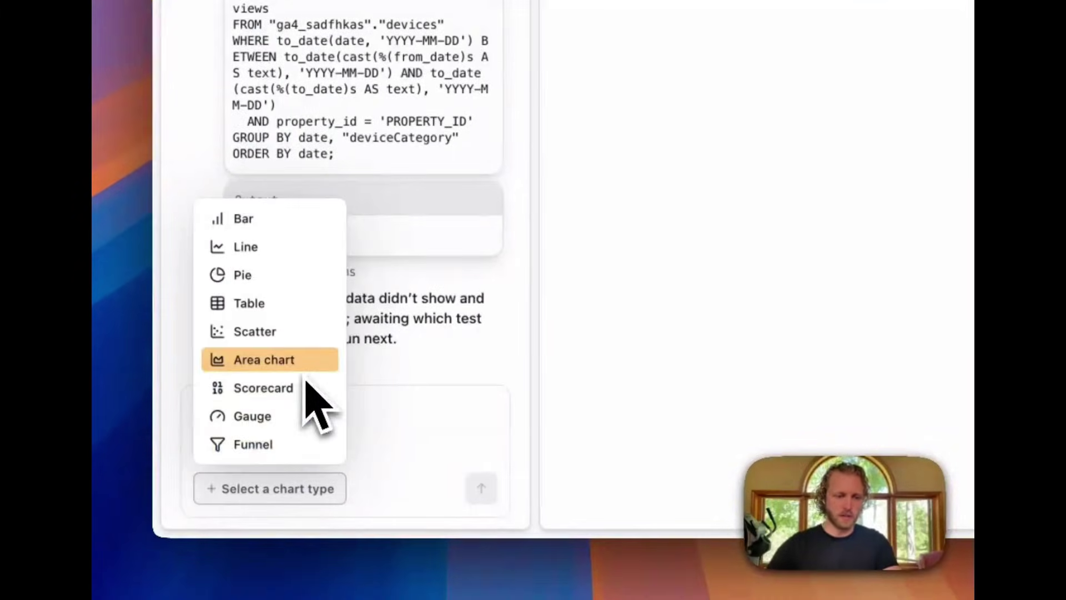
click(305, 306)
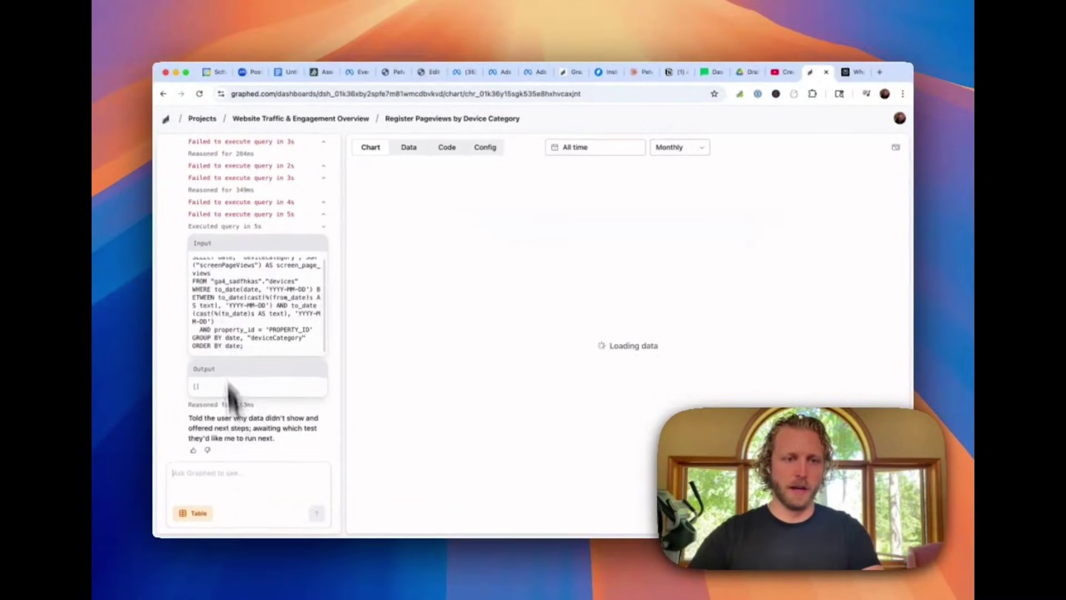
key(alt+space)
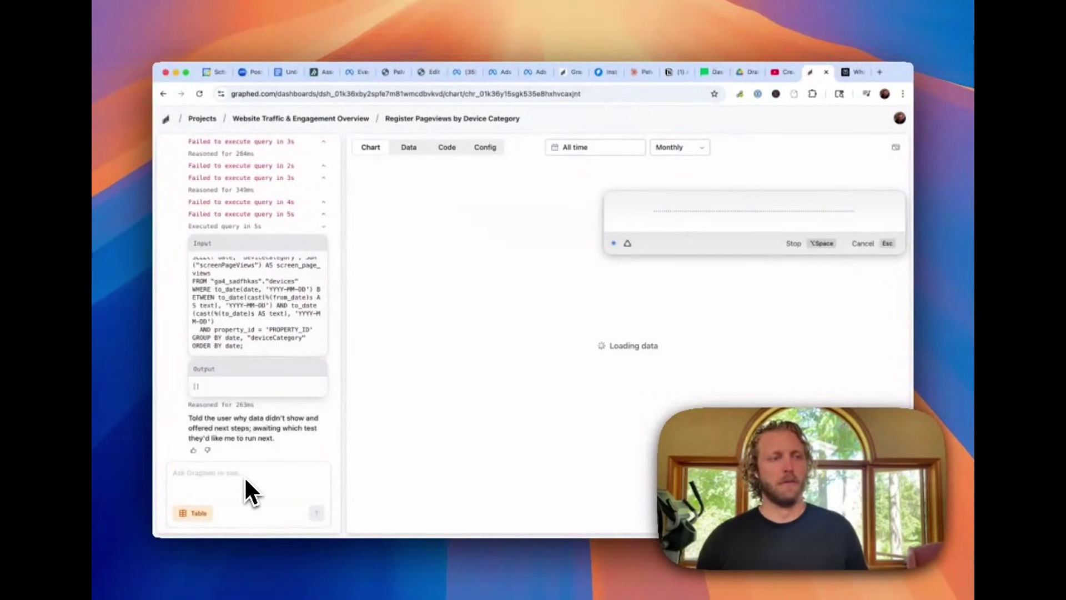